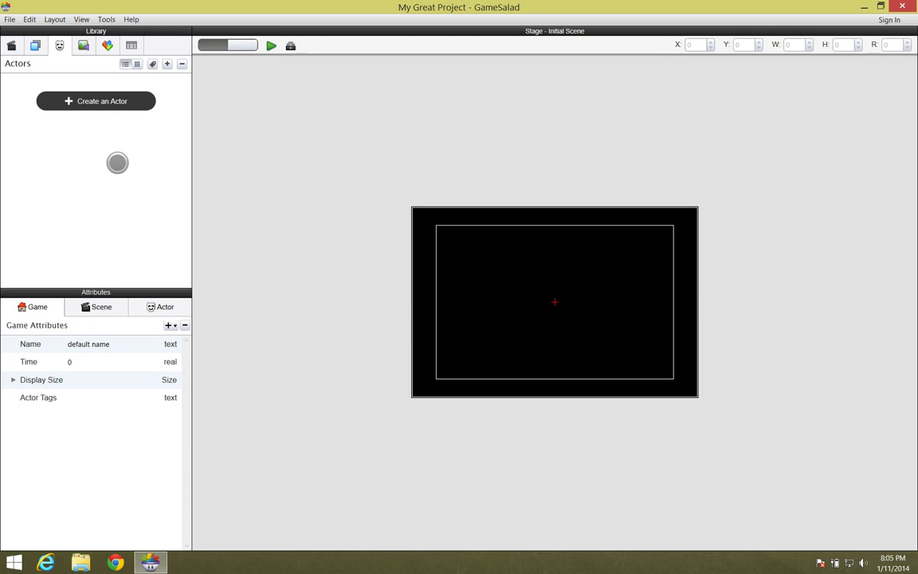
Create two actors and name them ship1 and badguy1
click(98, 101)
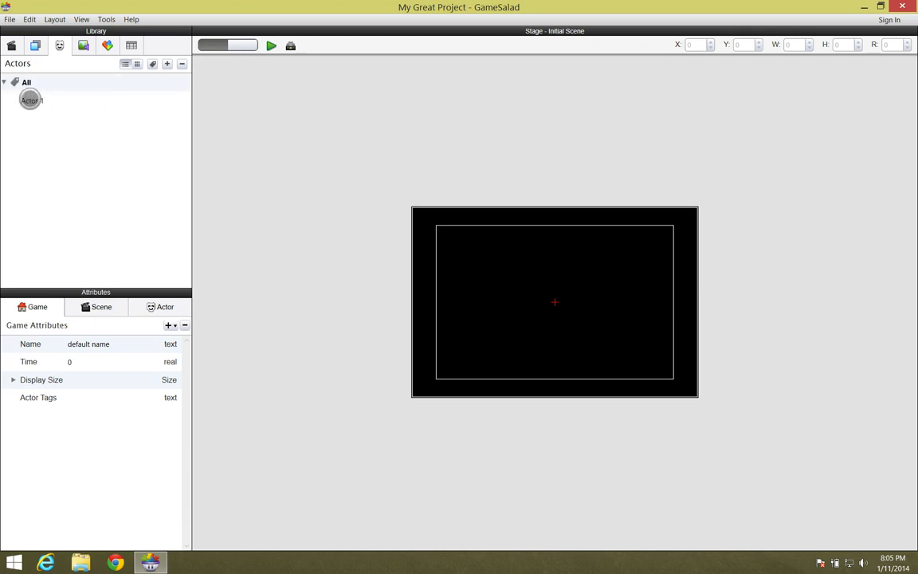
double_click(30, 100)
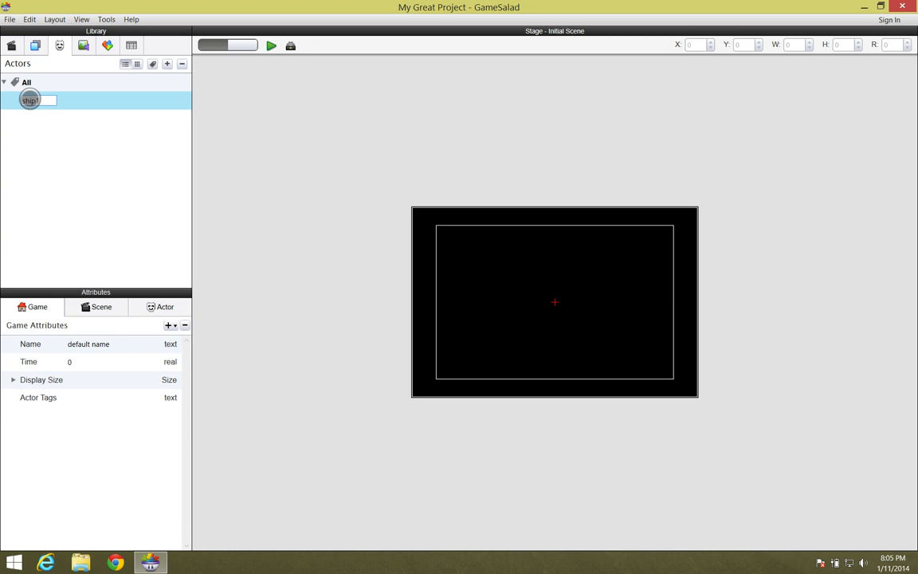
key(Return)
click(166, 63)
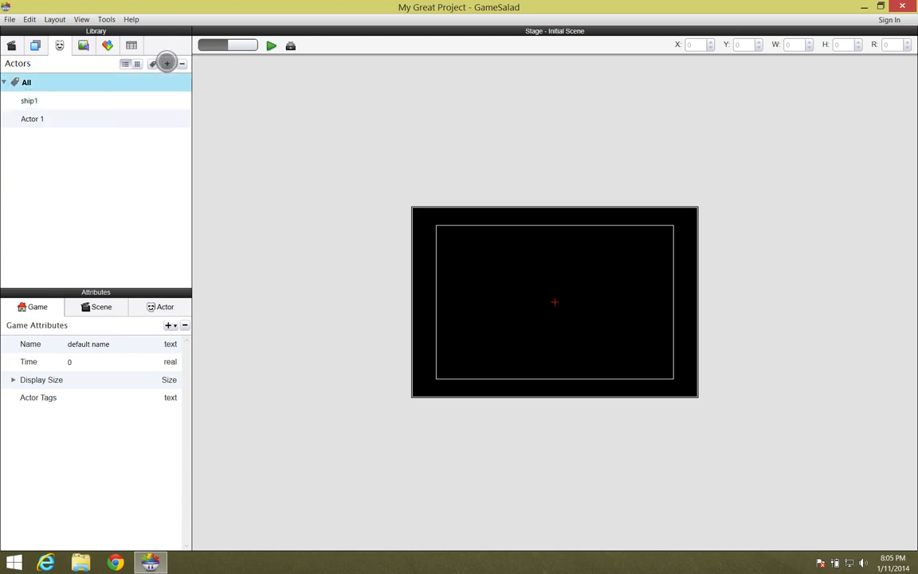
double_click(31, 119)
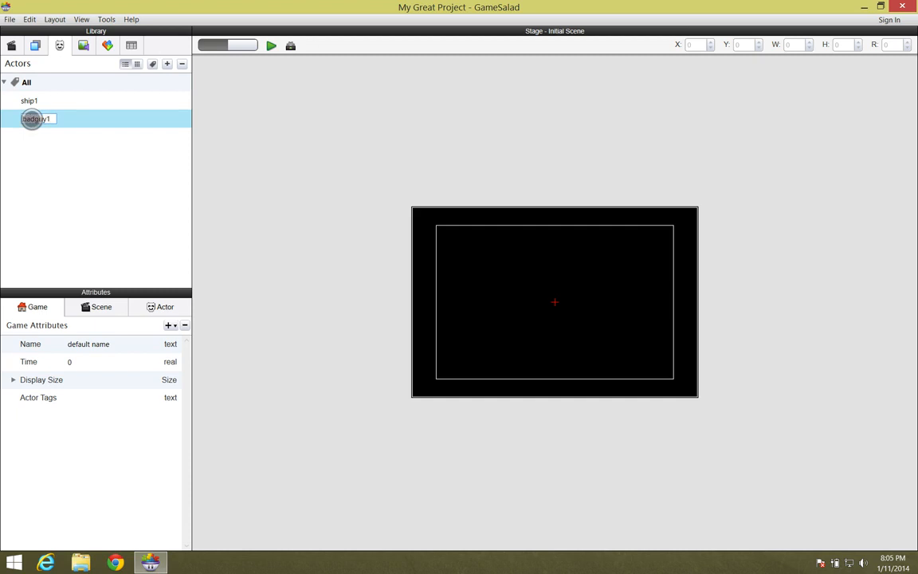
key(Return)
Place ship1 in the scene at about X 64, Y 156 and badguy1 at about X 411, Y 90
drag(32, 99, 451, 279)
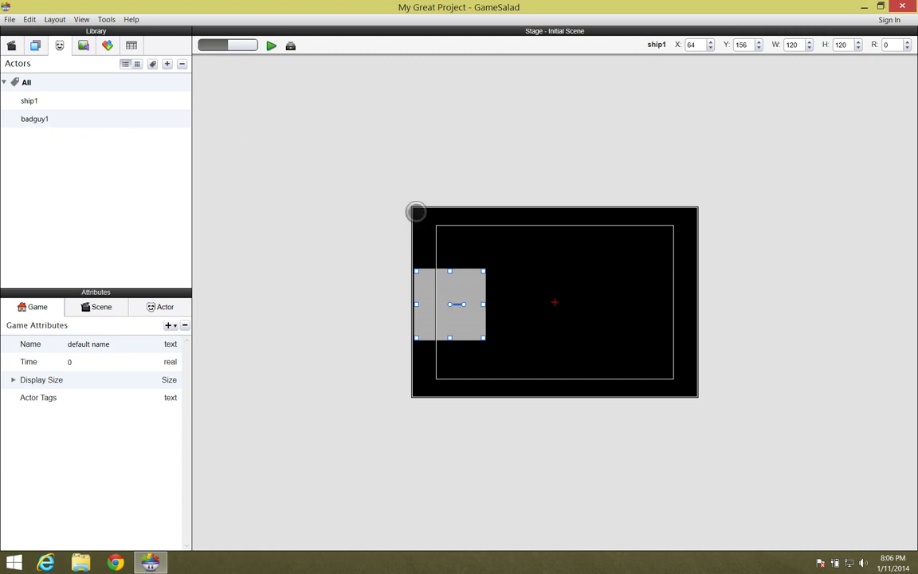
drag(32, 118, 658, 326)
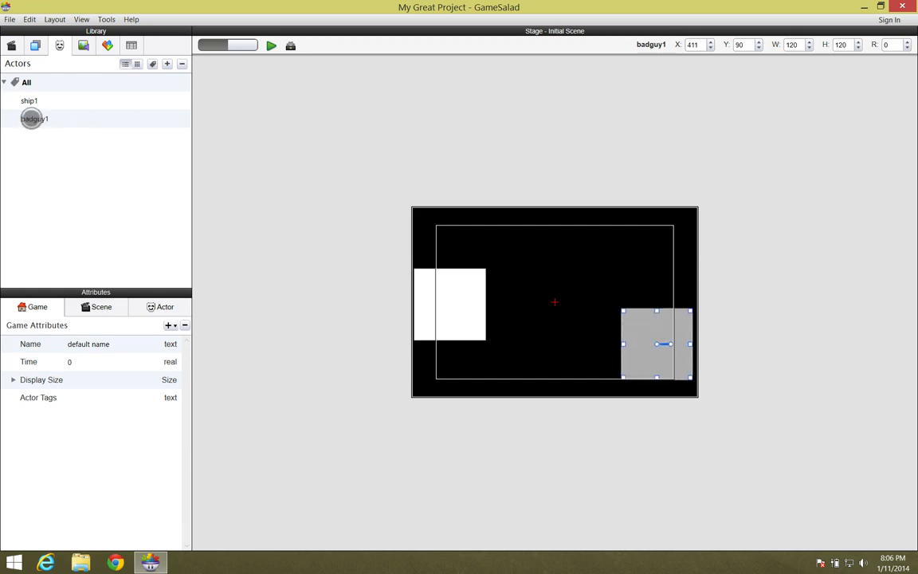
Change the badguy1 actor's color to red
click(32, 118)
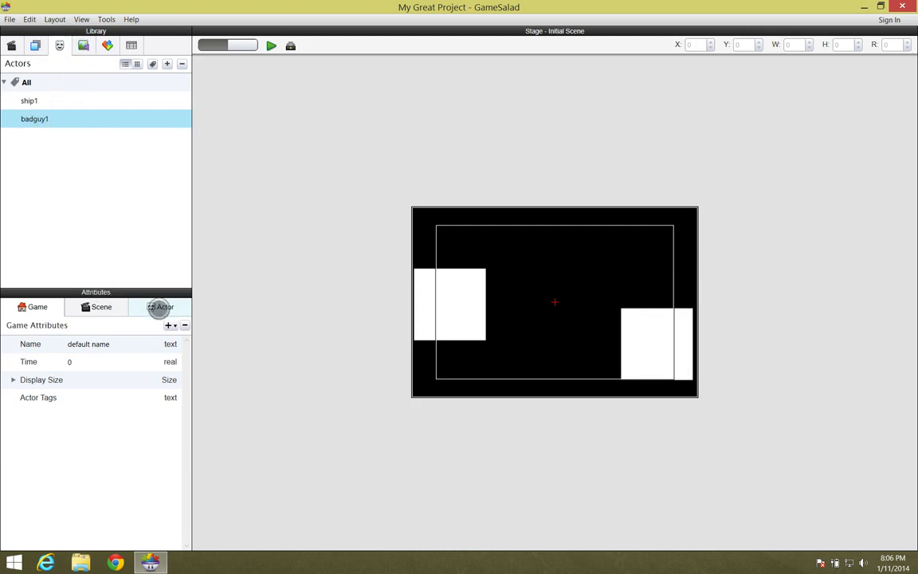
click(159, 308)
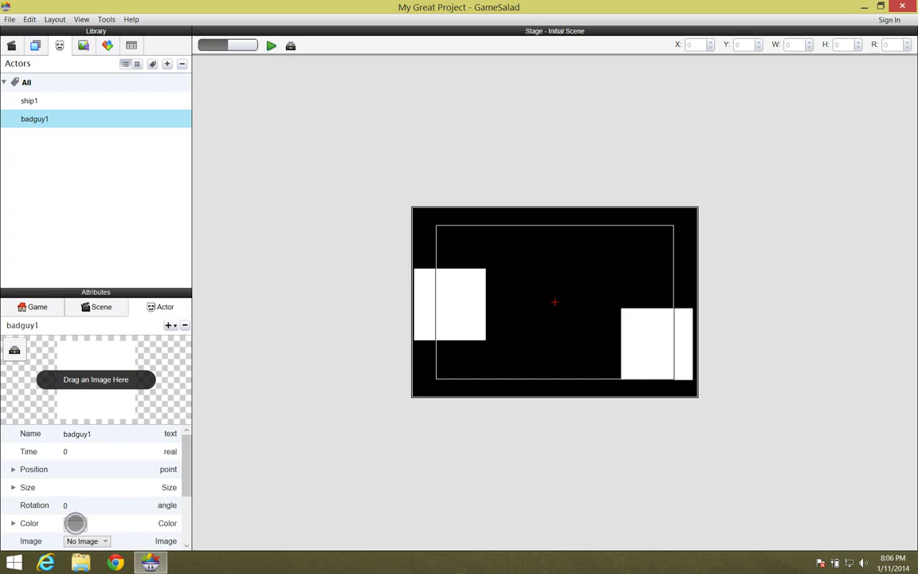
click(75, 523)
drag(215, 211, 253, 165)
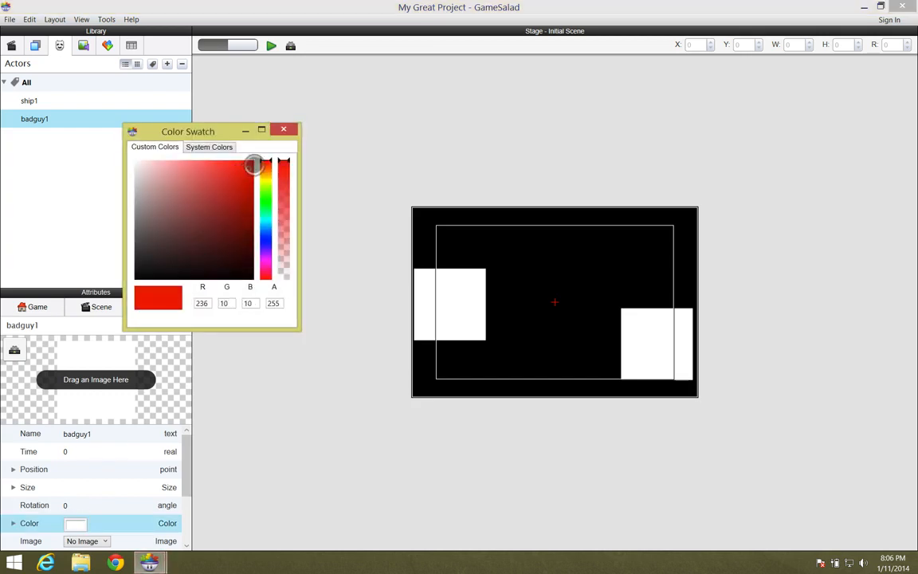
click(283, 129)
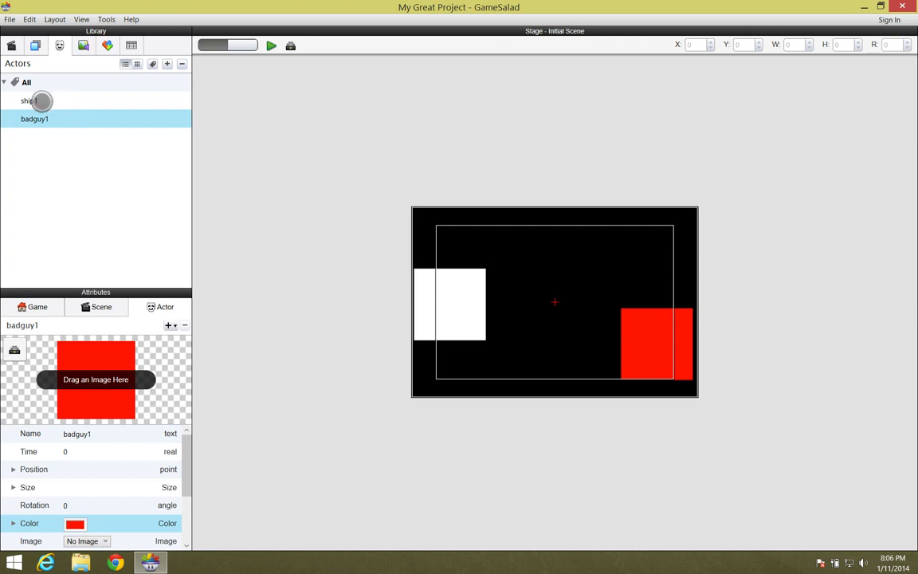
Open ship1's rules in the Backstage and add an Accelerate behavior to it
click(36, 101)
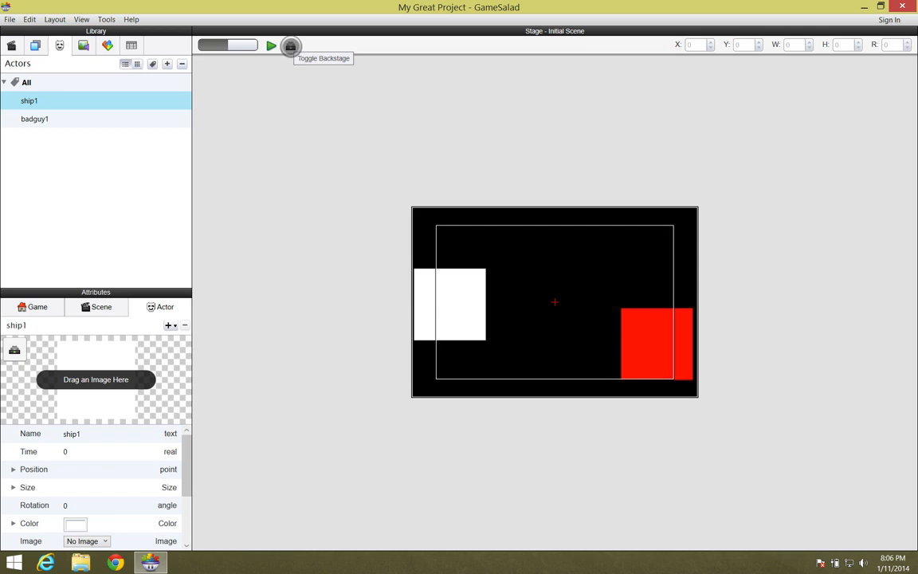
click(290, 46)
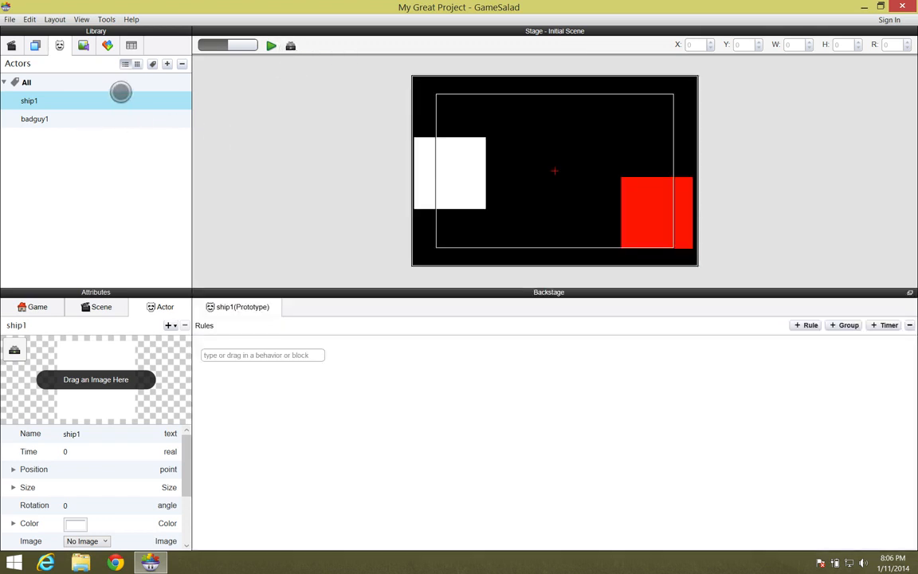
click(107, 45)
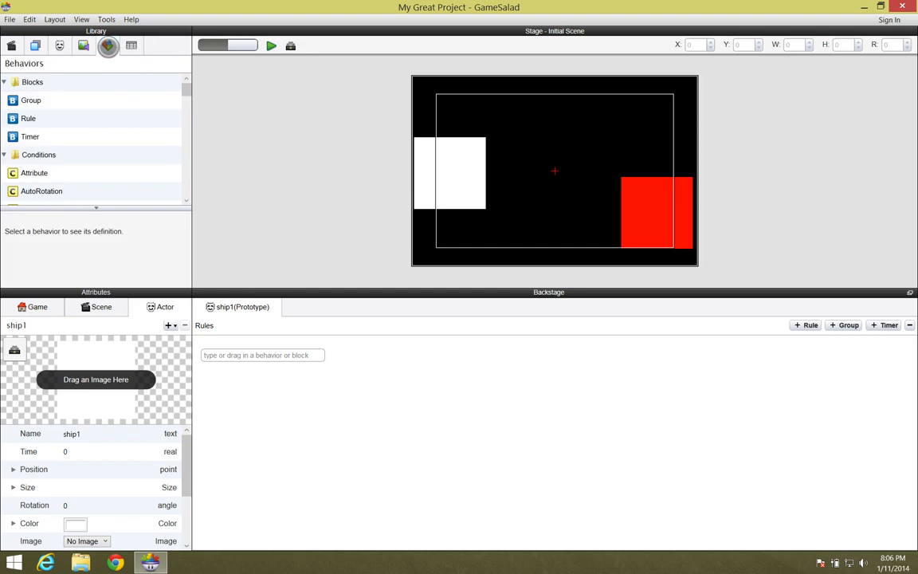
drag(185, 92, 186, 114)
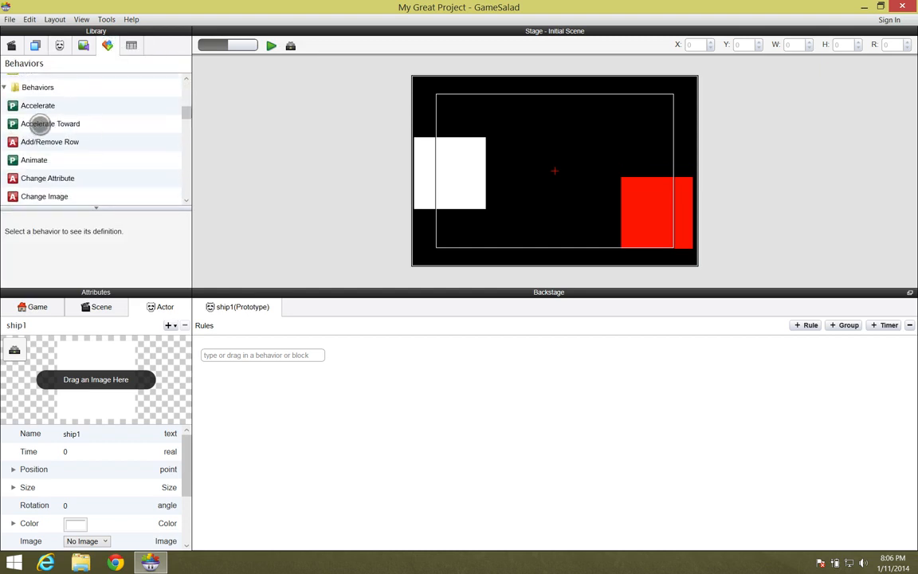
drag(12, 105, 231, 393)
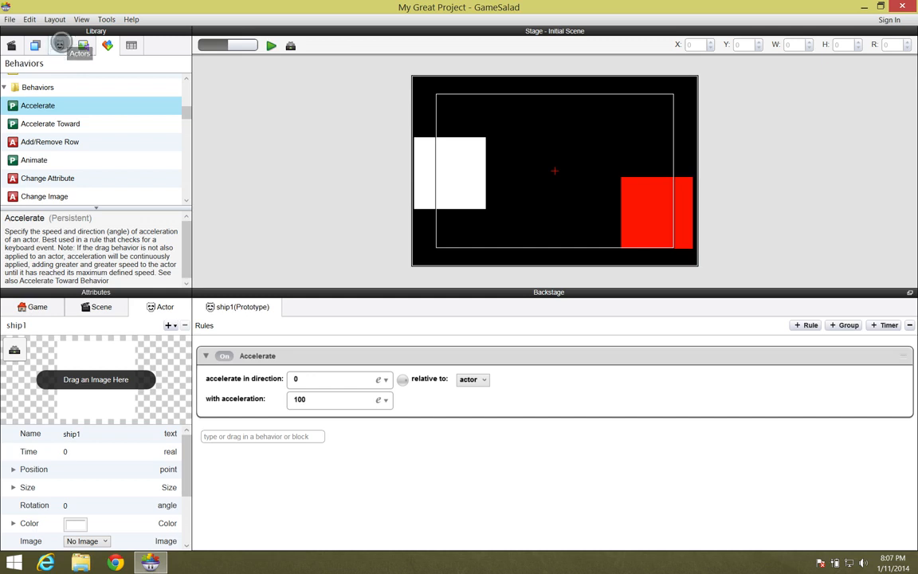
Add an Accelerate behavior to badguy1 with its direction at about 179 degrees, and preview the scene
click(60, 44)
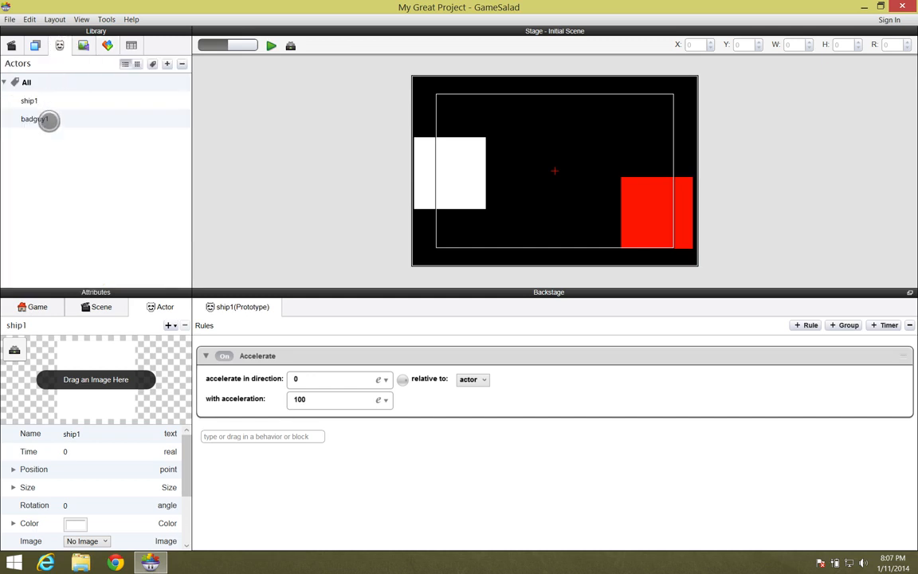
click(49, 120)
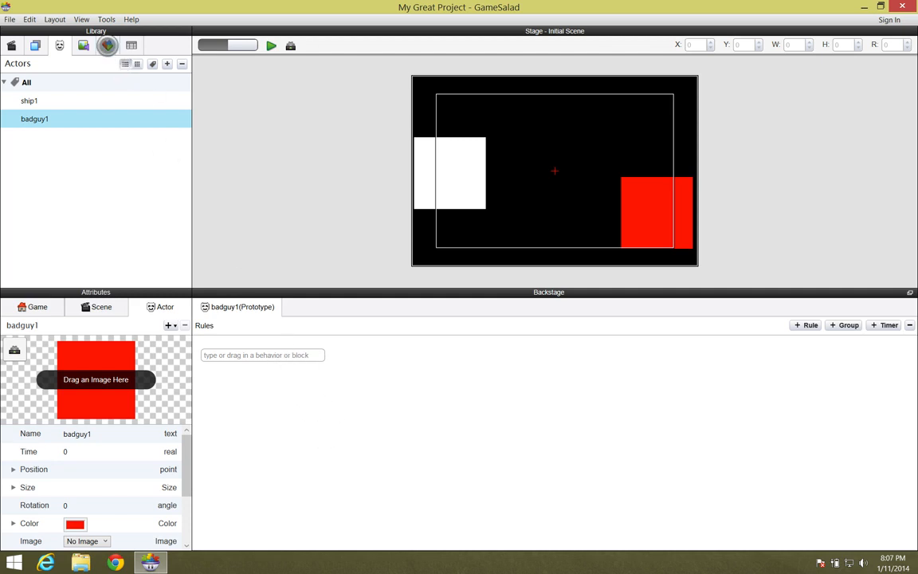
click(106, 45)
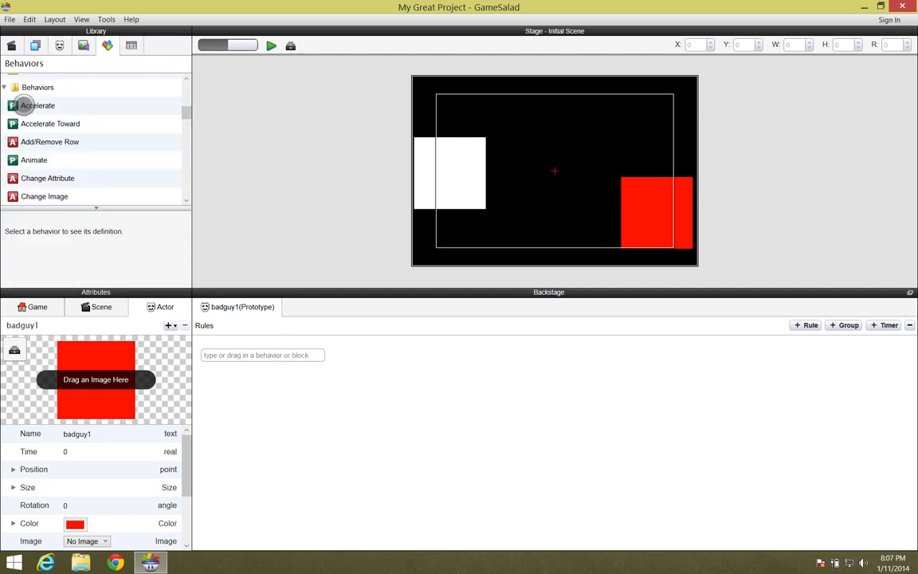
drag(12, 105, 349, 404)
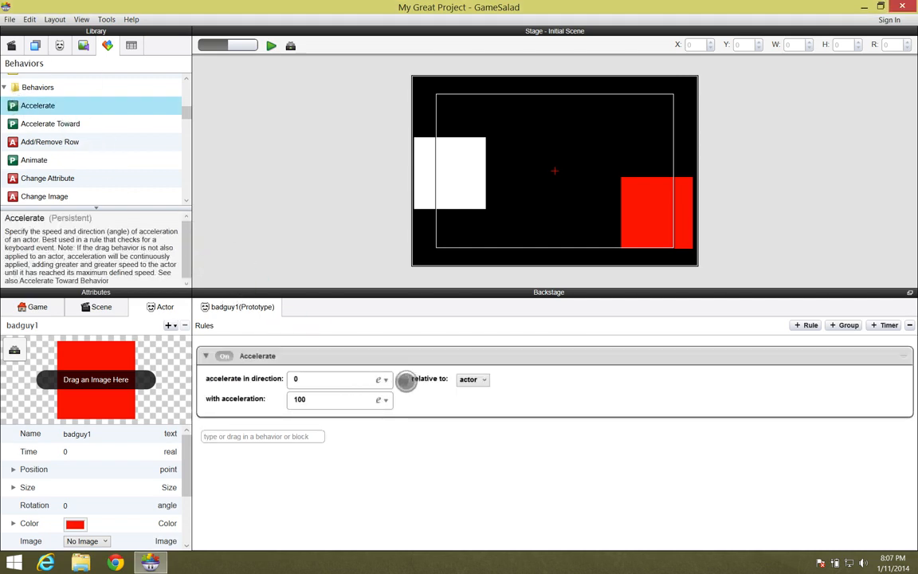
drag(405, 379, 369, 379)
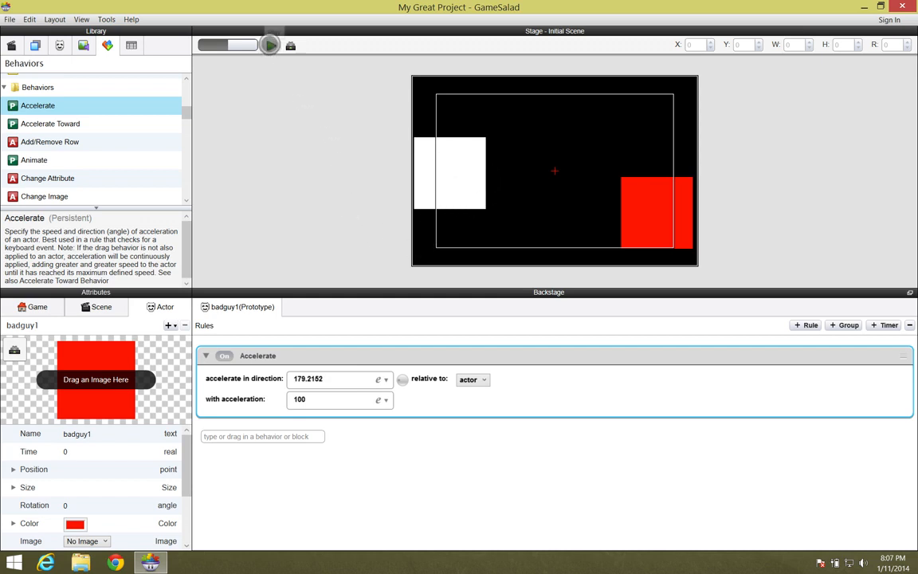
click(270, 46)
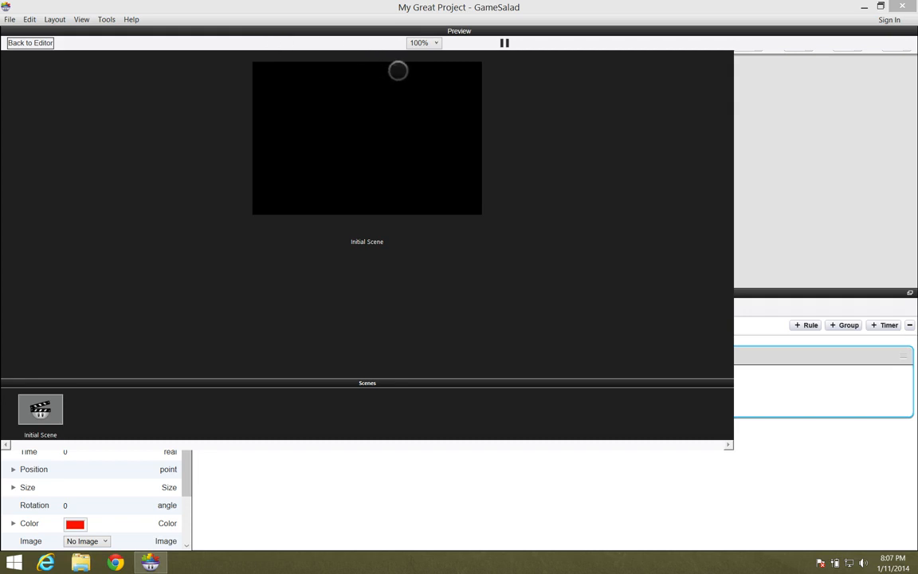
click(40, 44)
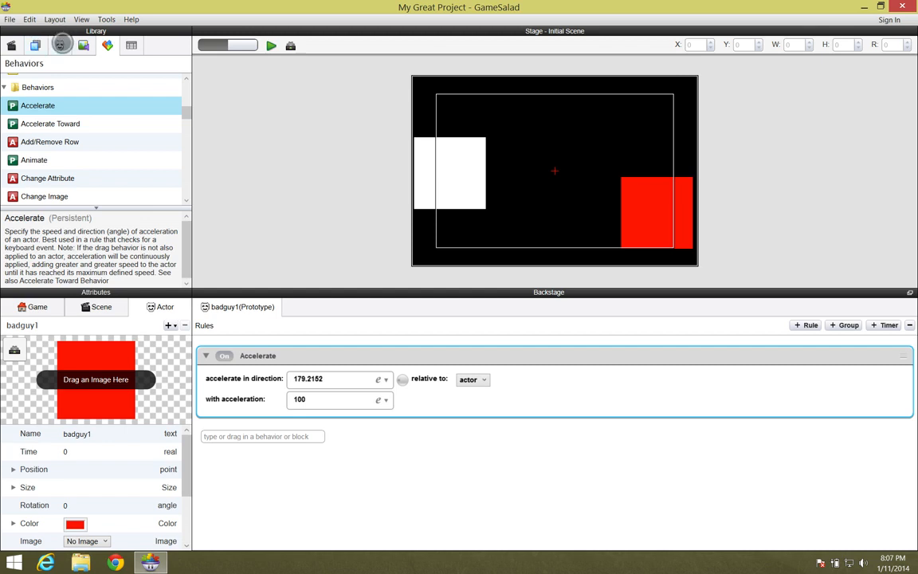
Add a Collide behavior to ship1 that makes it bounce when colliding with an actor of type badguy1
click(59, 45)
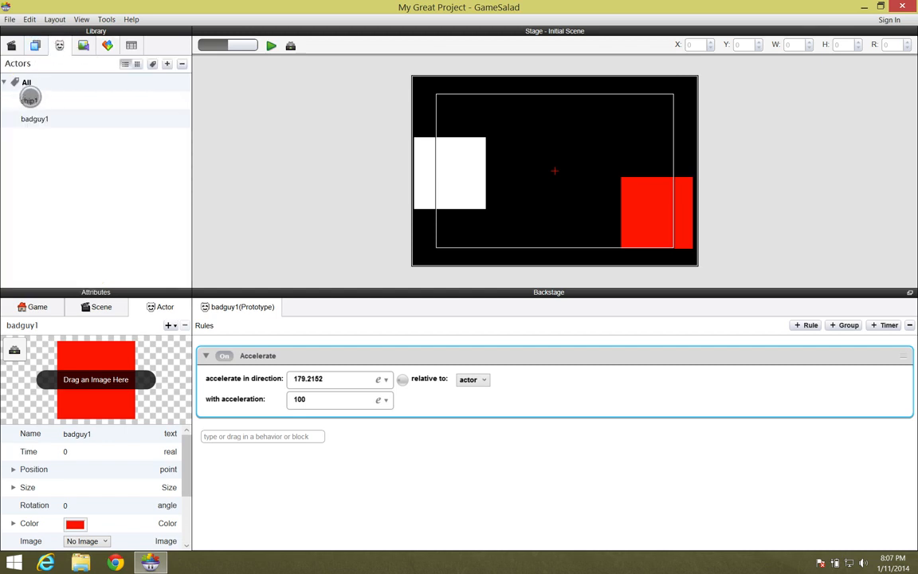
click(29, 100)
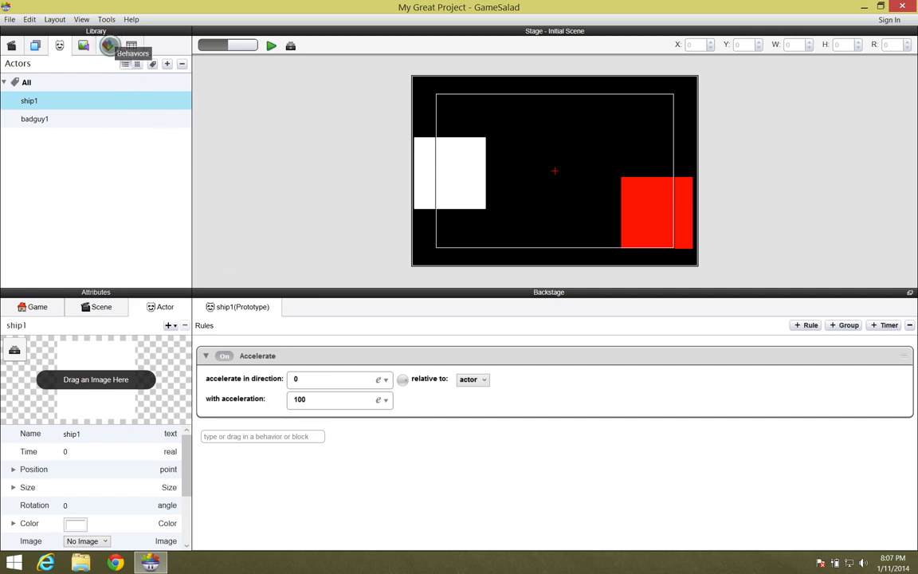
click(109, 45)
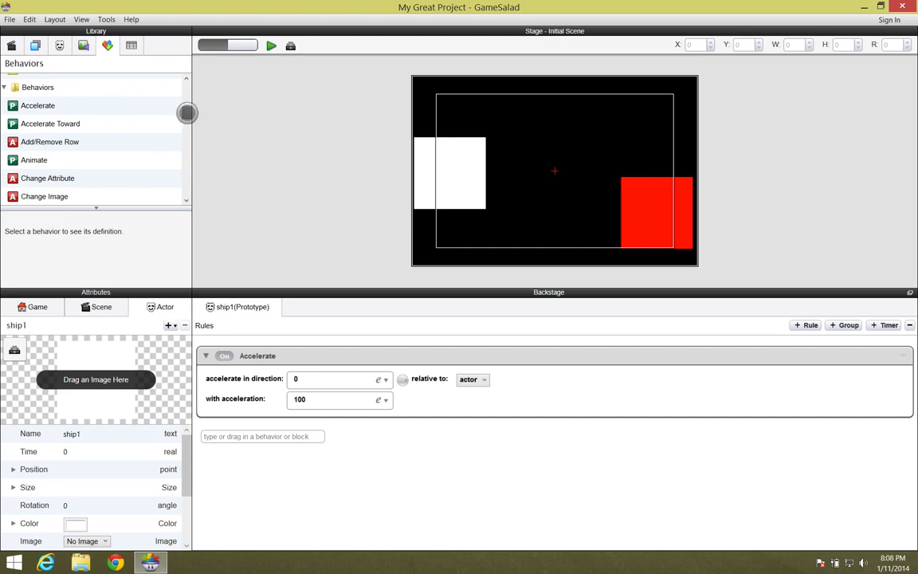
drag(187, 112, 186, 125)
drag(23, 172, 247, 445)
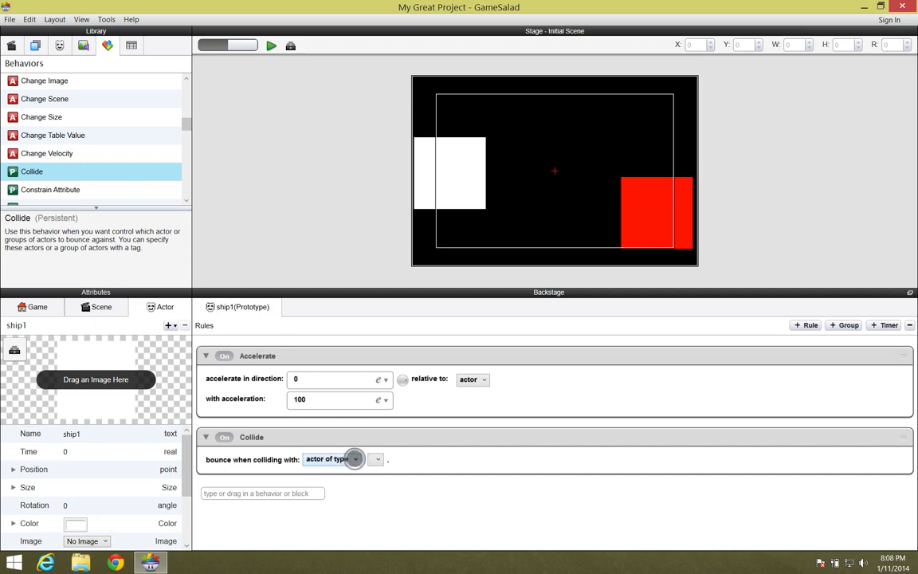
click(354, 460)
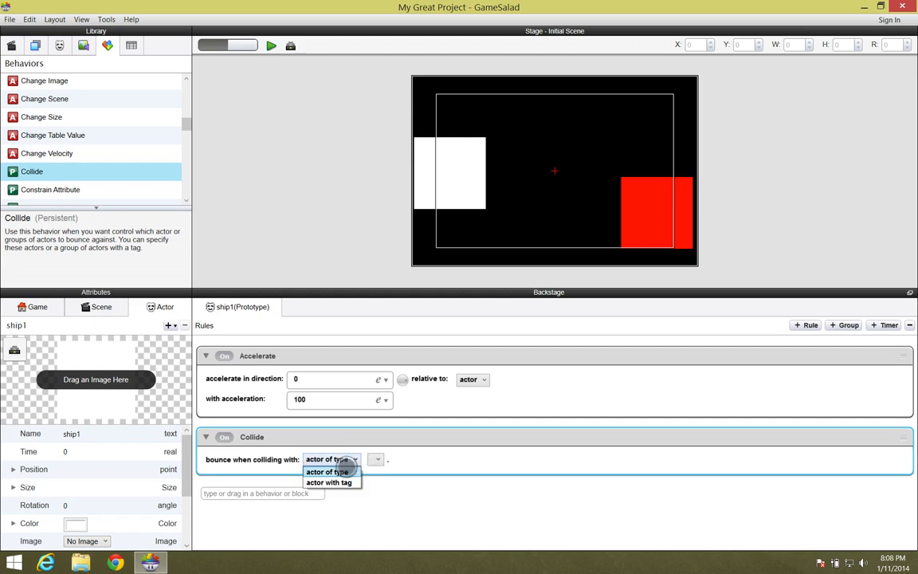
click(343, 472)
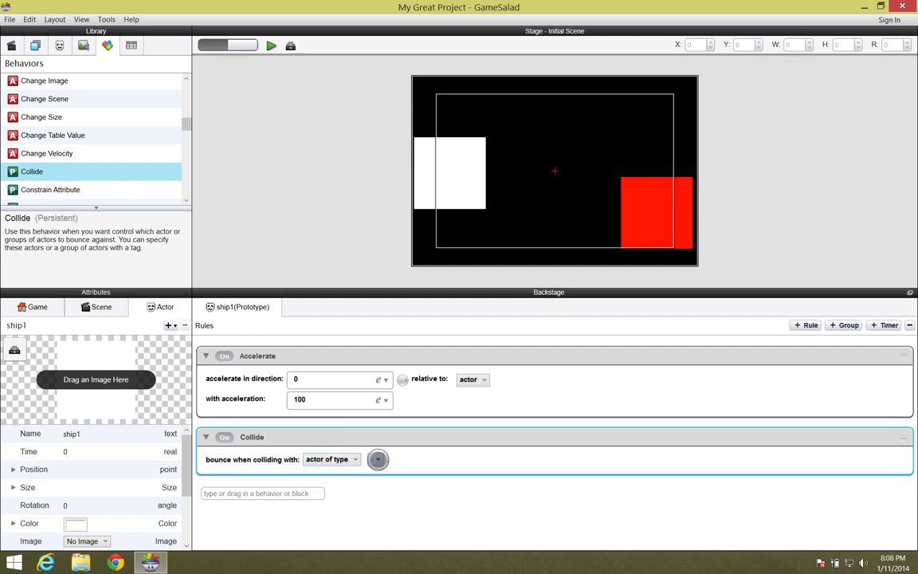
click(378, 459)
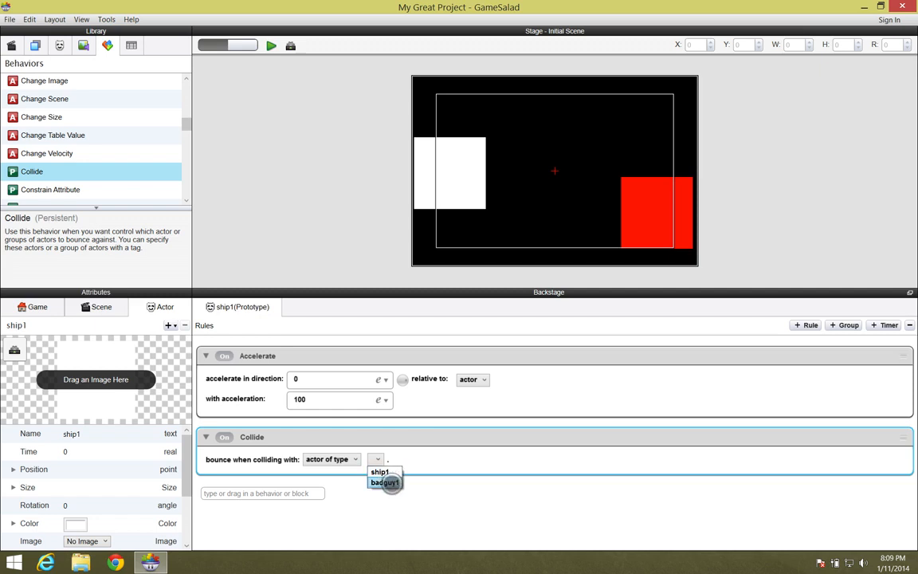
click(386, 482)
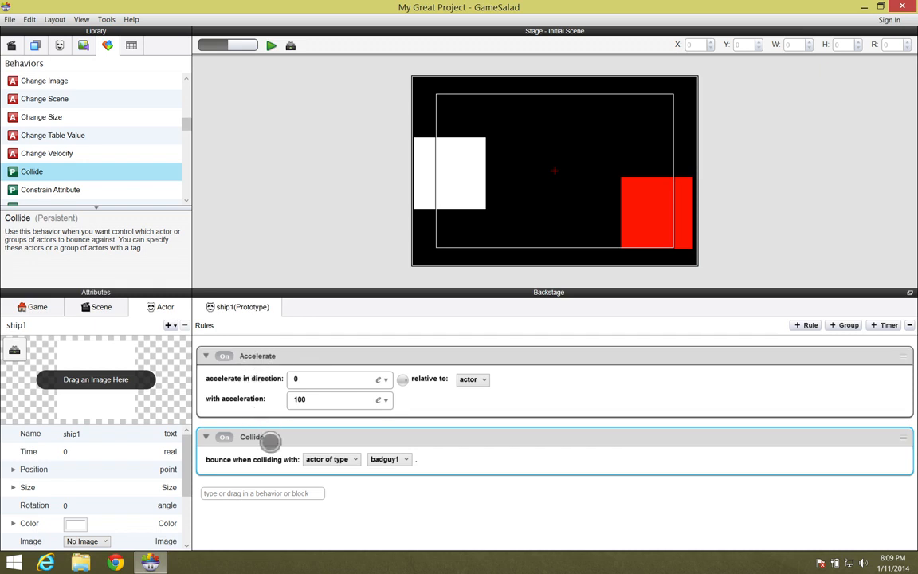
Preview the scene twice to check the collision between ship1 and badguy1, returning to the editor each time
click(271, 45)
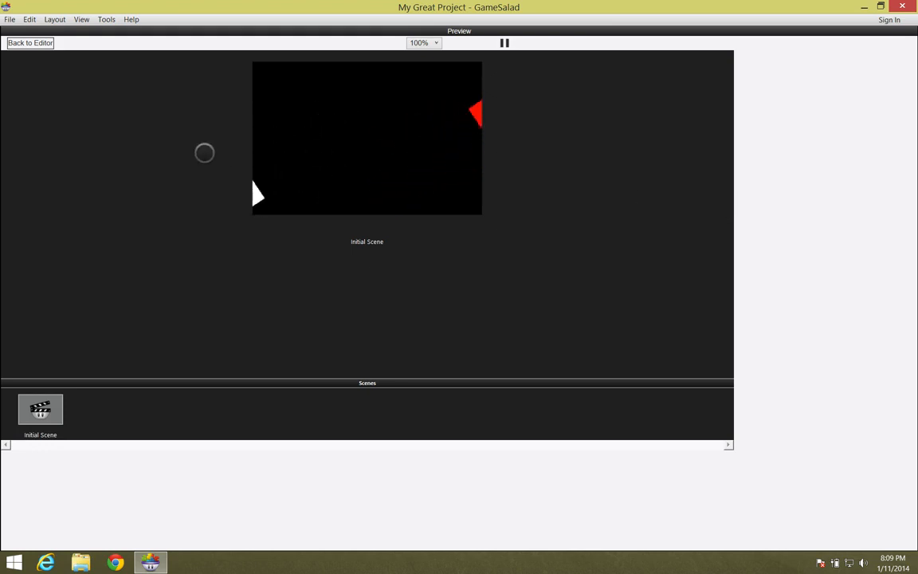
click(42, 44)
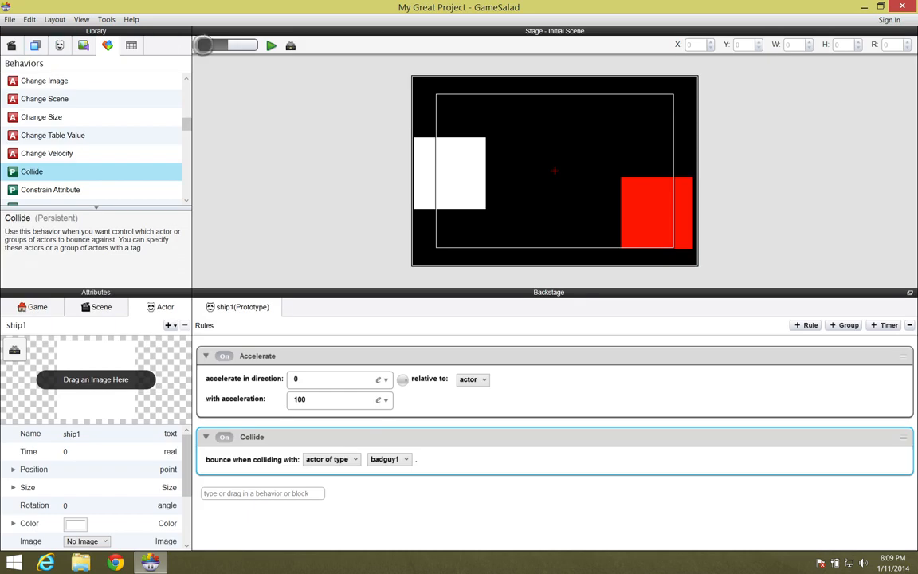
click(270, 43)
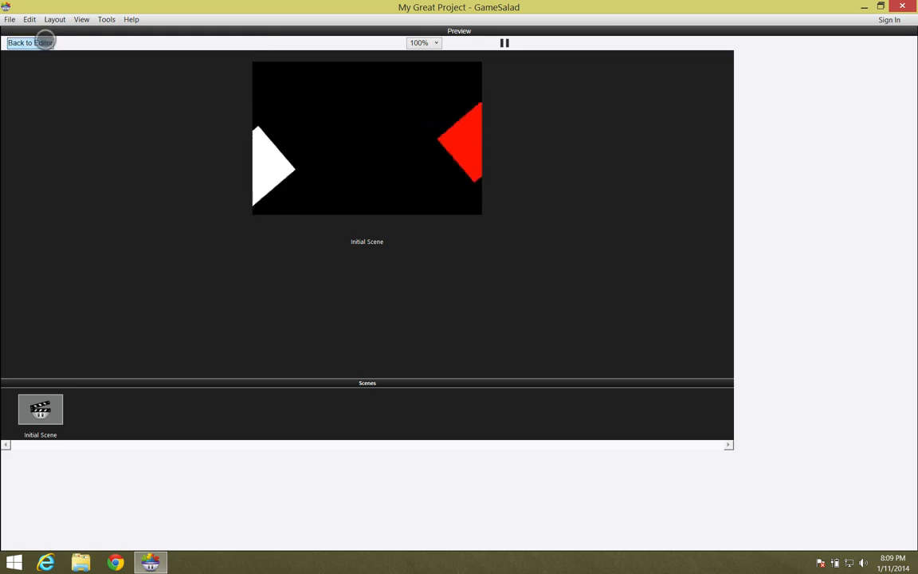
click(40, 42)
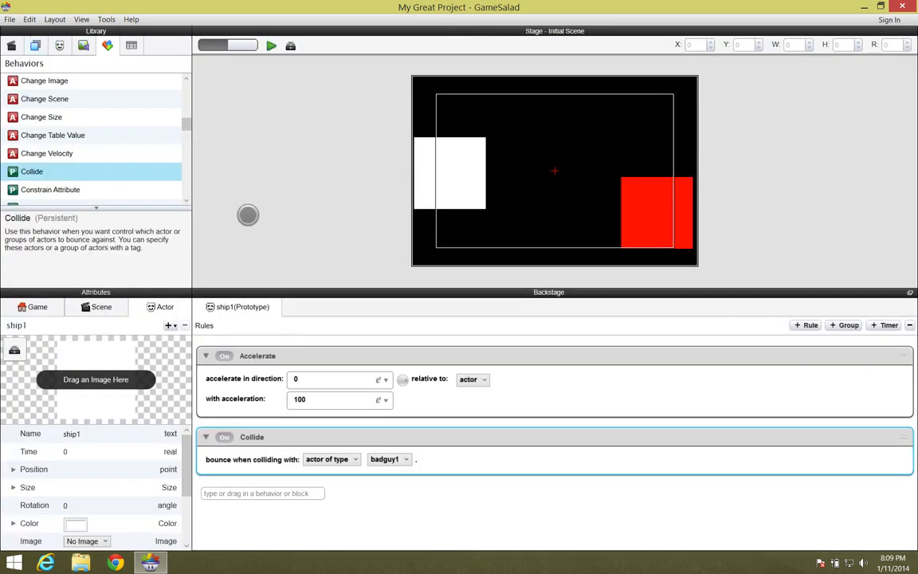